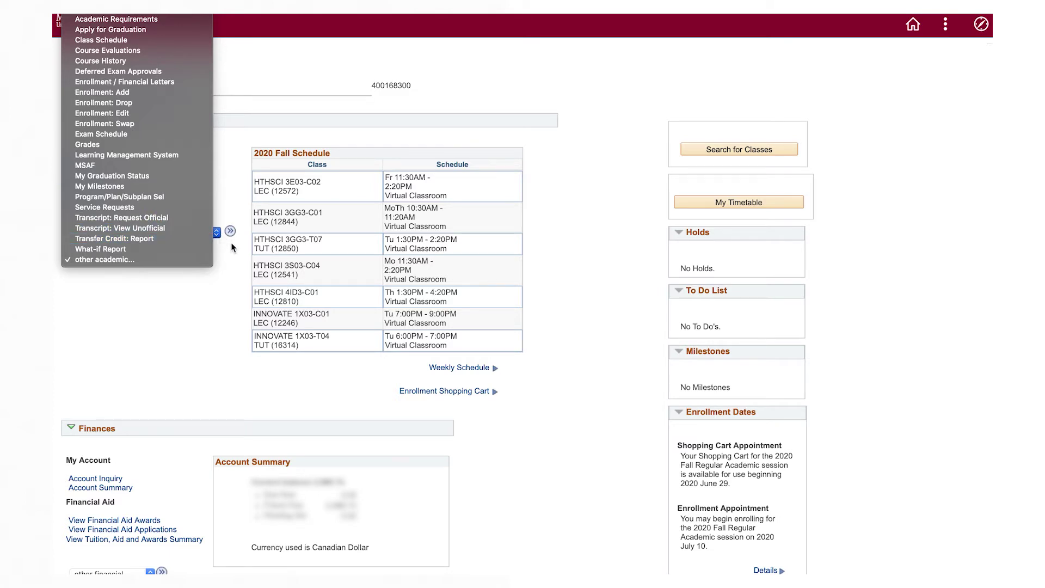
Open the weekly class schedule and review the classes in the calendar view for the week of 2020/9/7 - 2020/9/13.
left_click(225, 269)
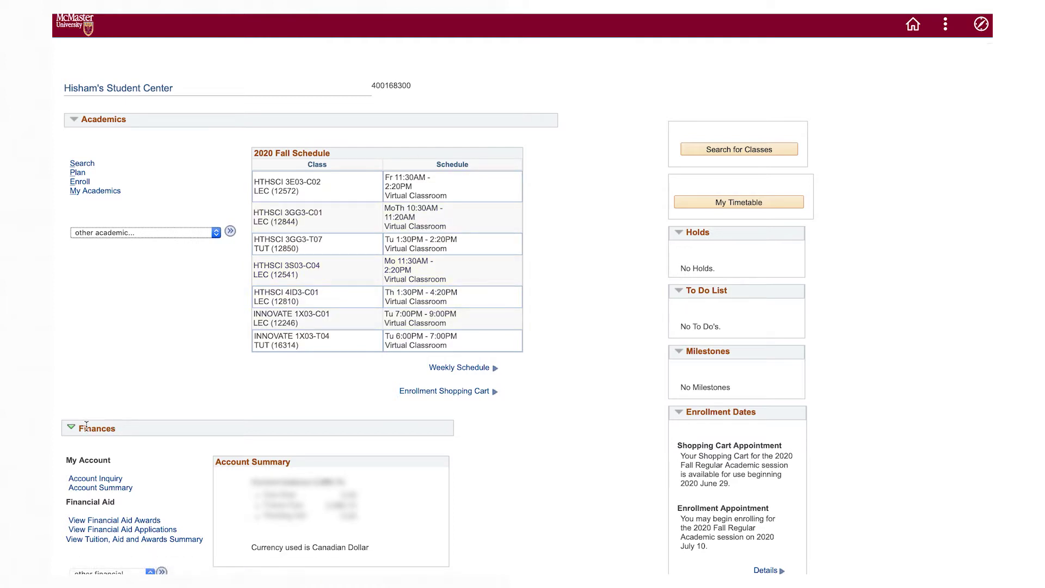
left_click(481, 369)
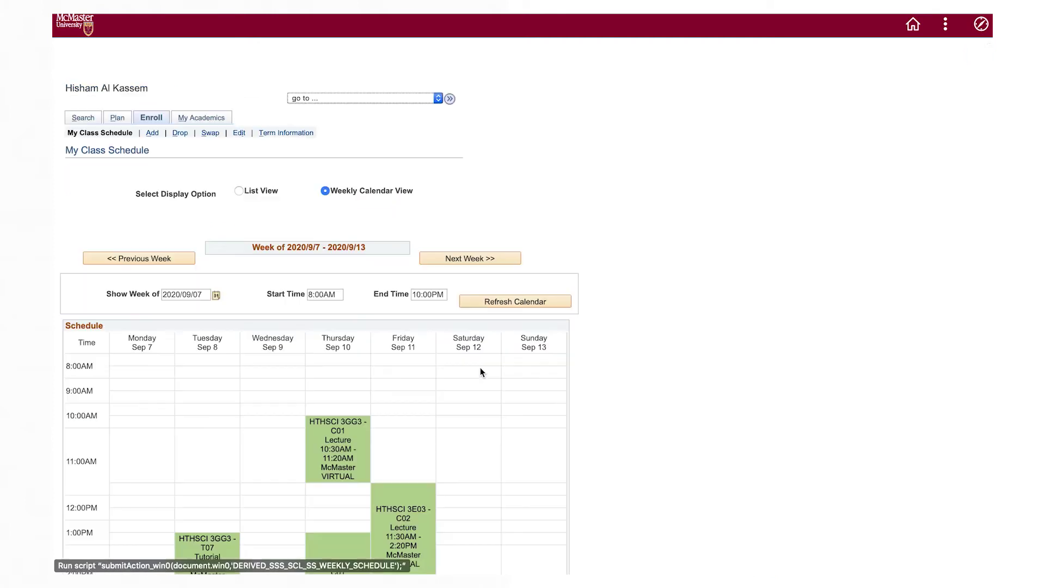
scroll(605, 422, "down", 3)
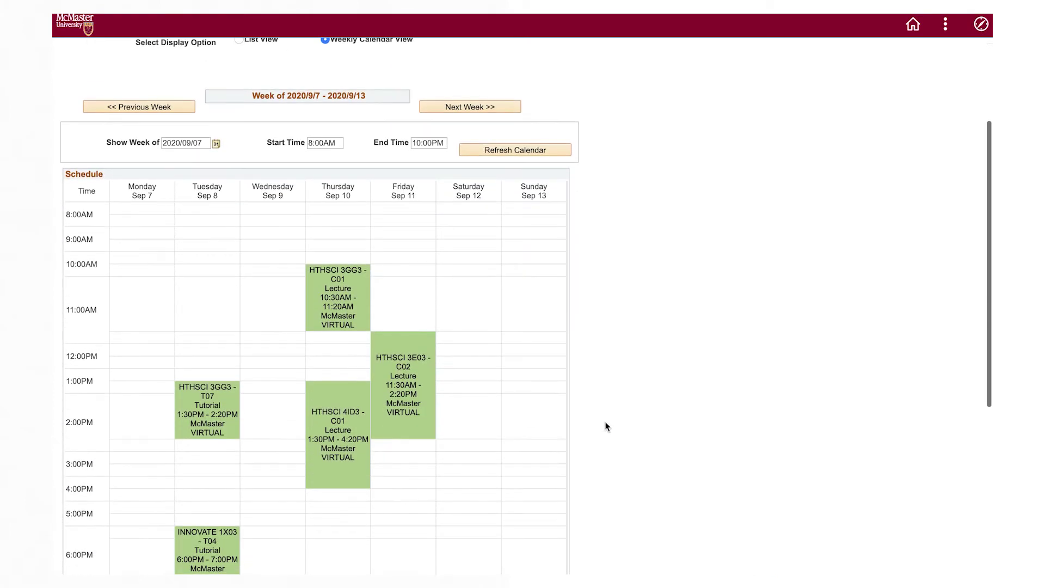
scroll(685, 392, "down", 1)
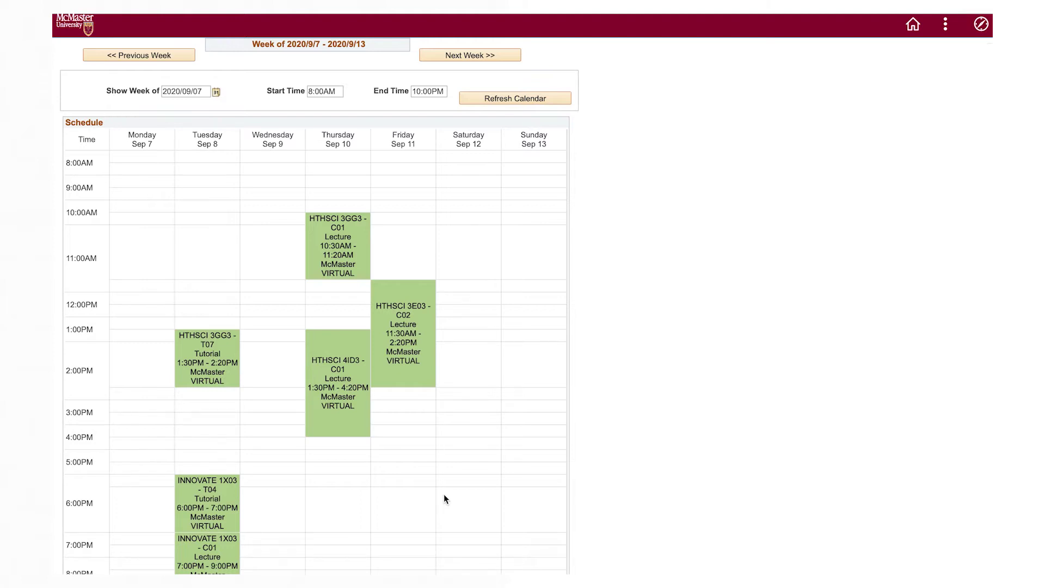
scroll(469, 357, "down", 3)
scroll(469, 357, "up", 2)
scroll(469, 357, "up", 1)
scroll(469, 358, "down", 1)
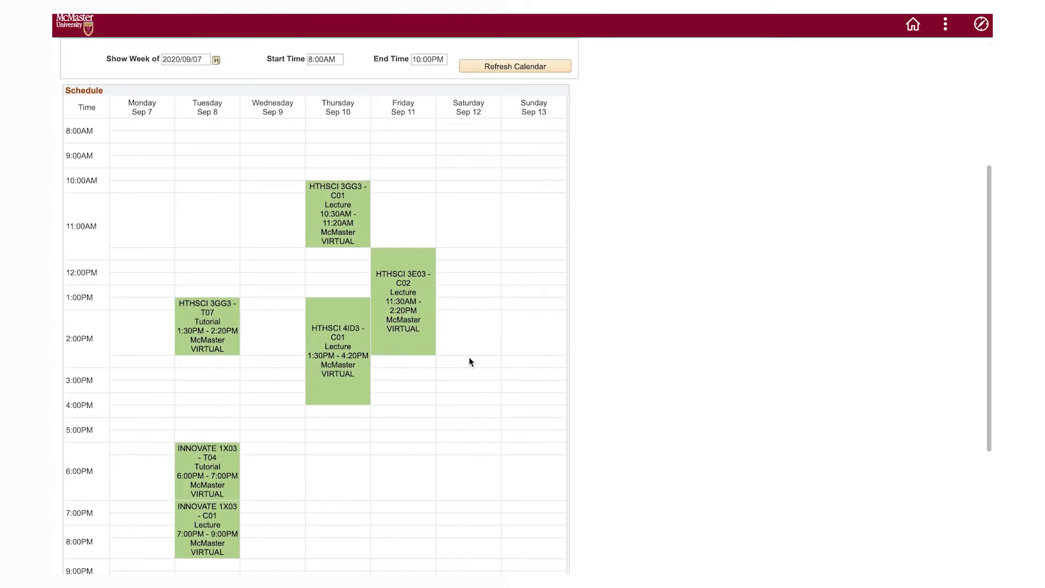
scroll(469, 357, "up", 2)
scroll(468, 372, "up", 4)
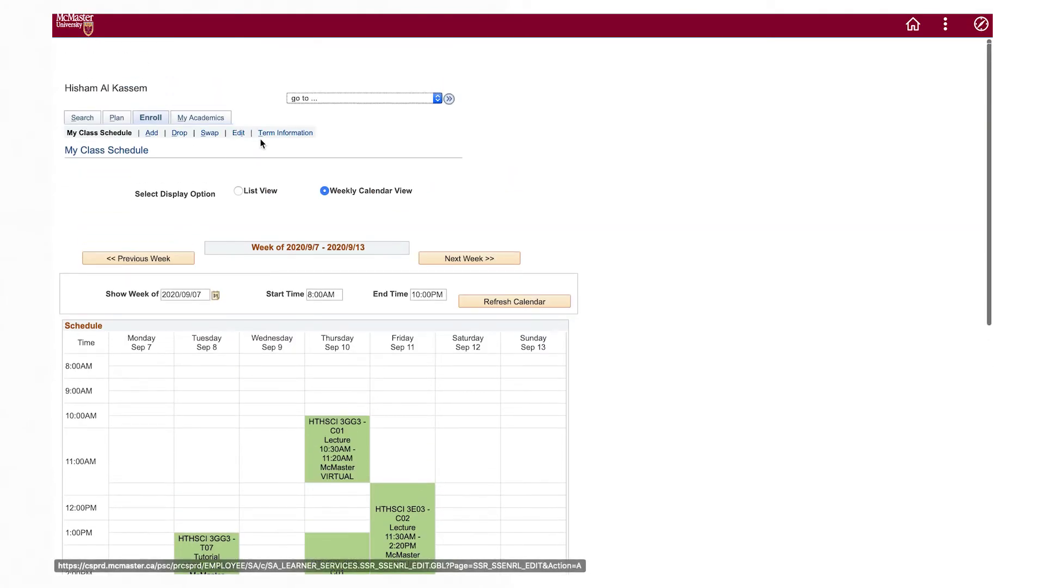
Return to the Student Center through the home page and open the Enrollment Shopping Cart for the 2020 Fall term.
left_click(914, 25)
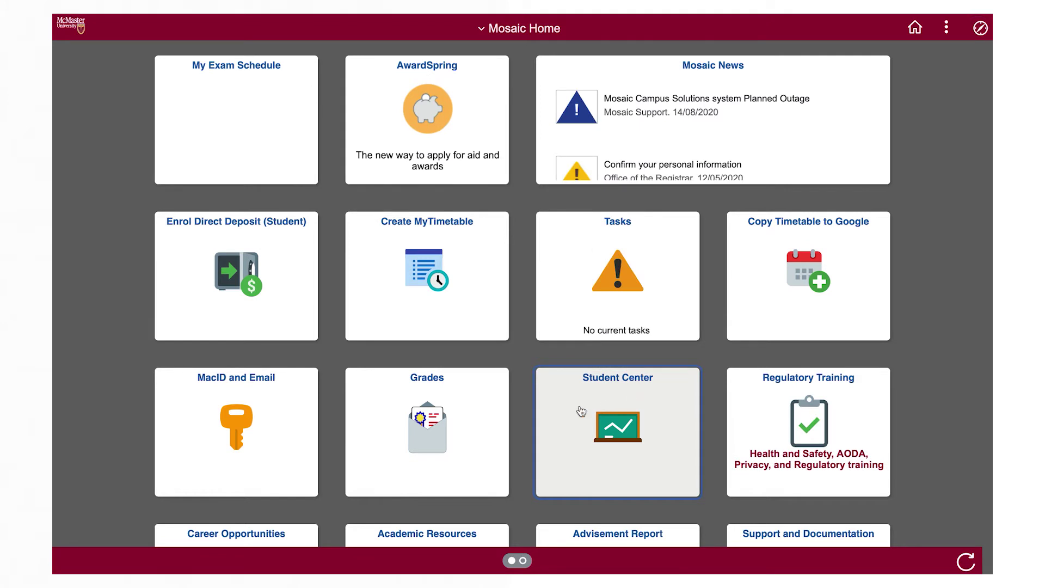
left_click(582, 411)
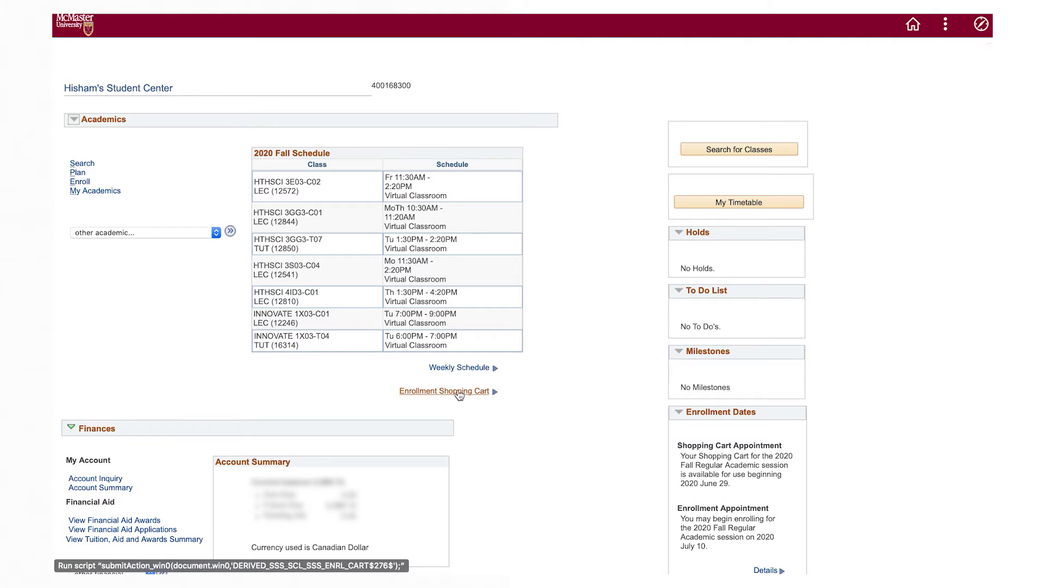
left_click(468, 396)
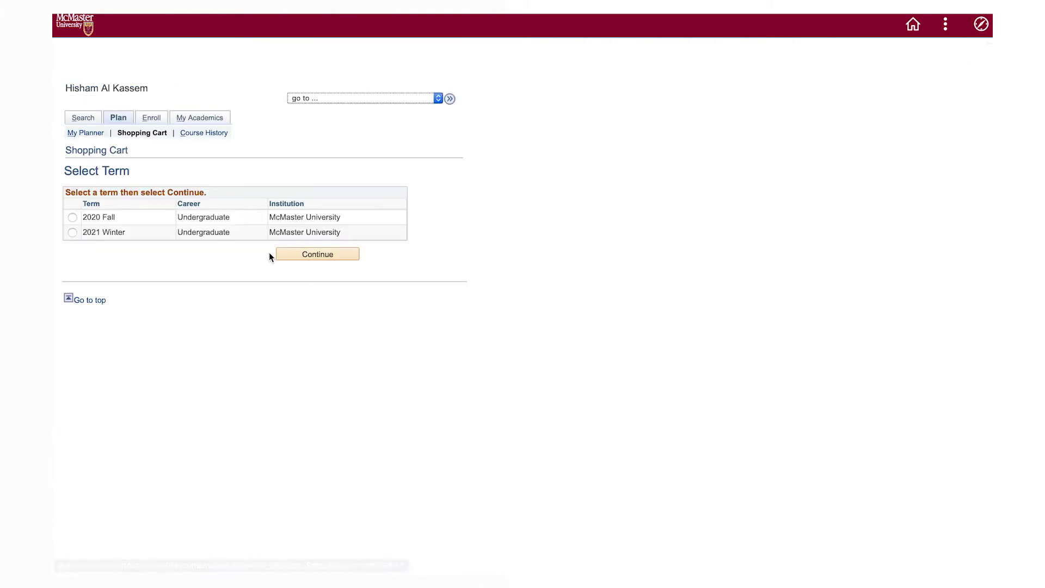
left_click(73, 219)
left_click(333, 253)
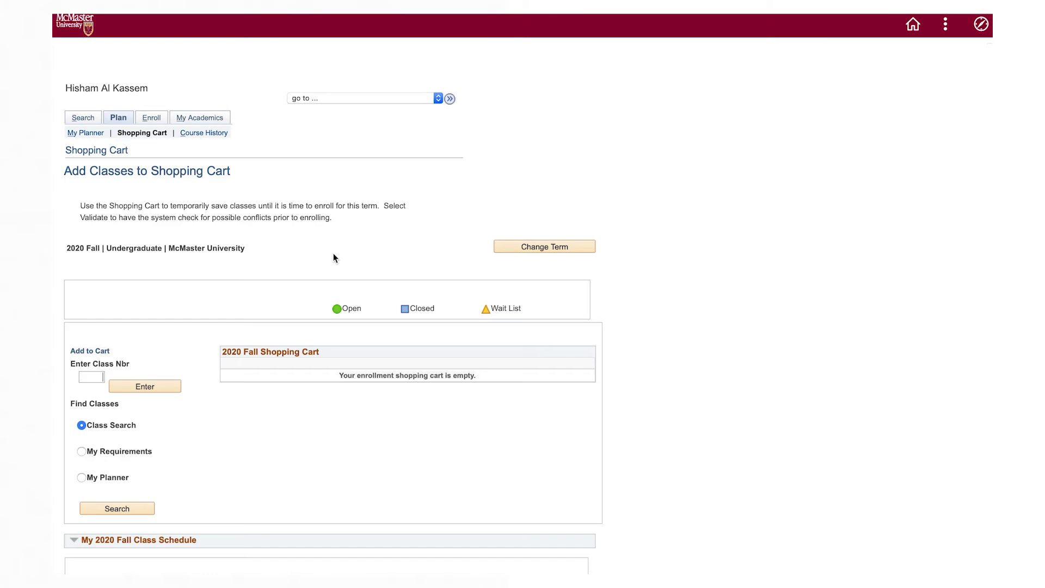
Review the 2020 Fall class schedule below the shopping cart and start finding classes with the Class Search option.
scroll(517, 384, "down", 6)
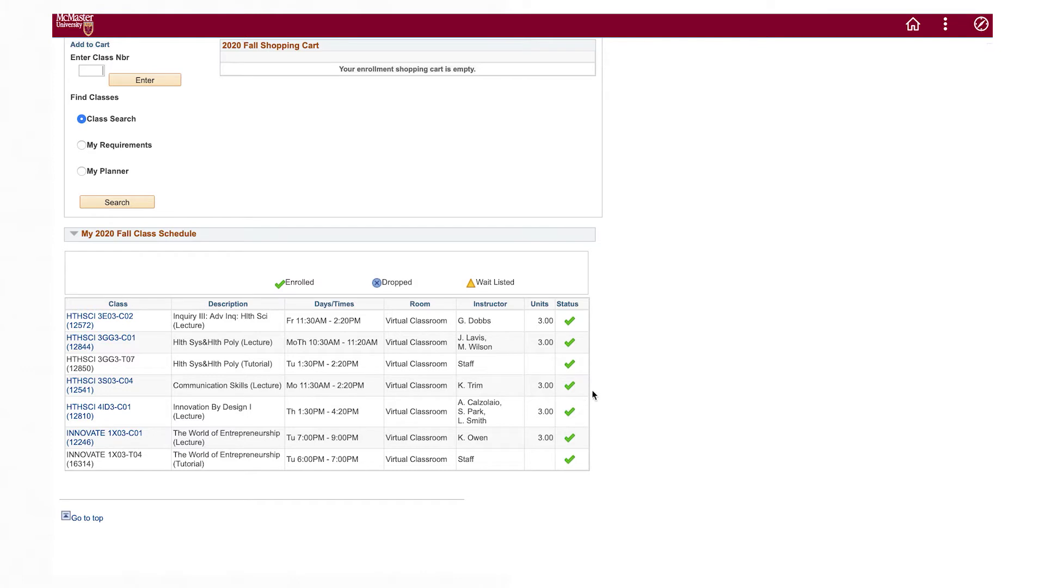
scroll(601, 406, "up", 1)
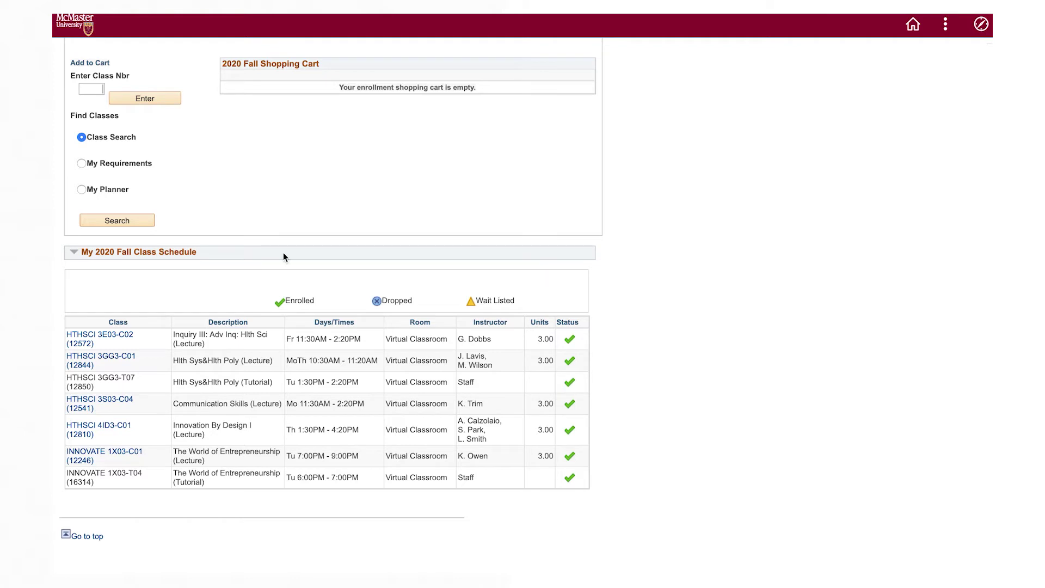
scroll(248, 244, "up", 8)
left_click(90, 290)
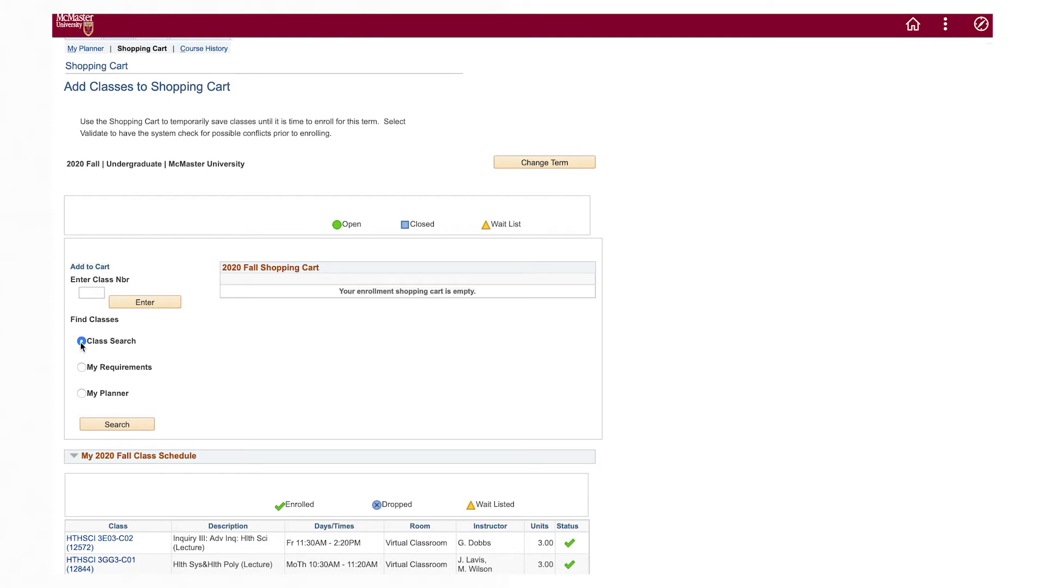
left_click(84, 367)
left_click(83, 343)
left_click(129, 424)
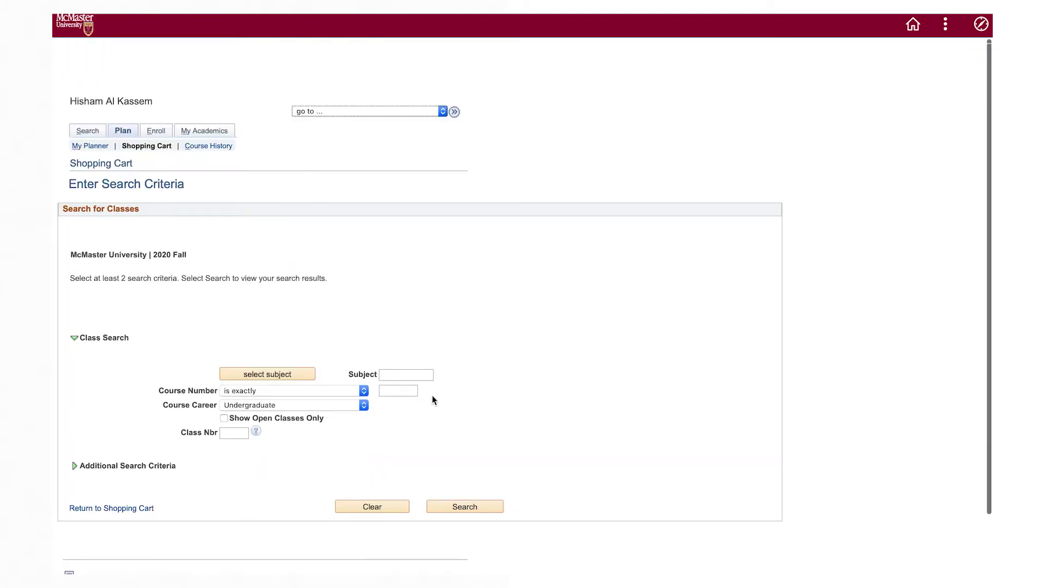
Search for undergraduate classes with the subject ECON and the additional course keyword "microeconomics".
left_click(401, 374)
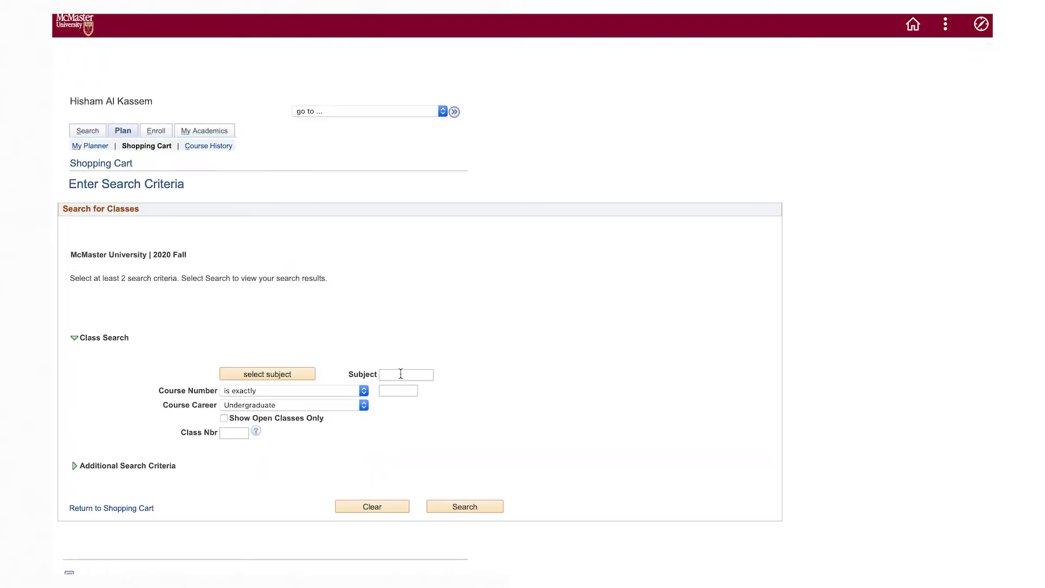
left_click(74, 467)
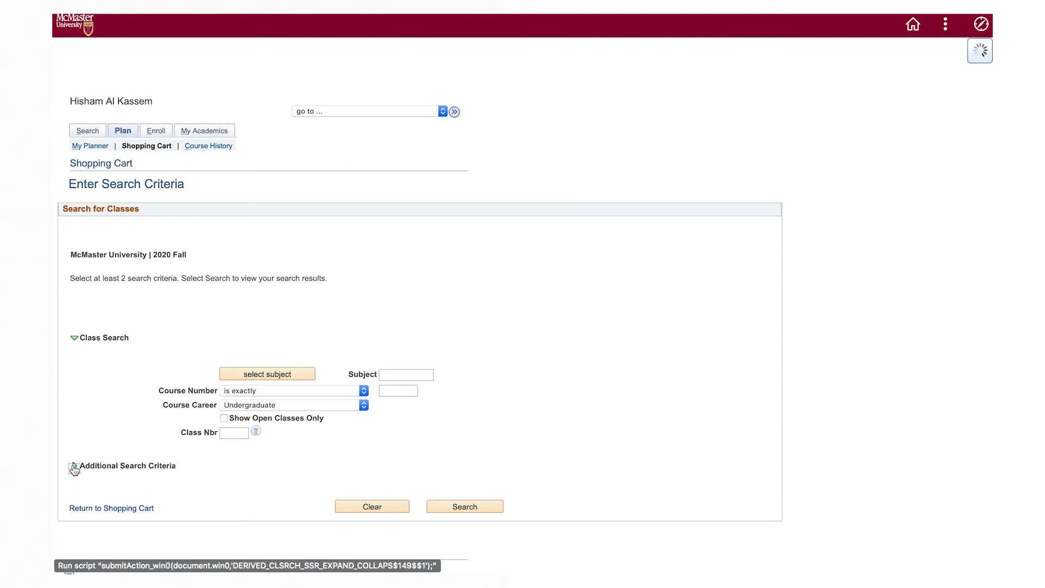
left_click(410, 374)
type("econ")
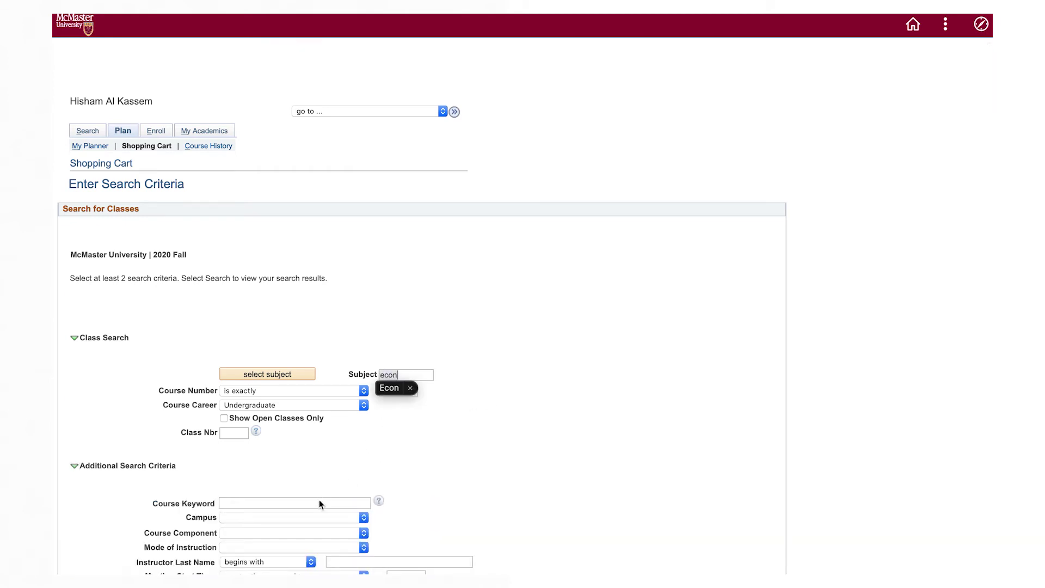
left_click(319, 503)
type("microecon")
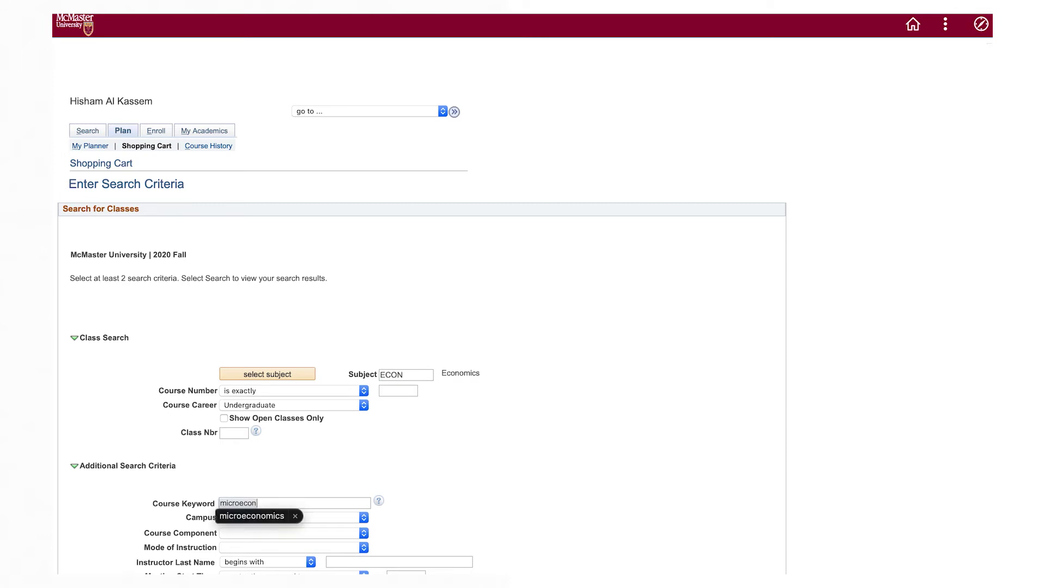
type("omics")
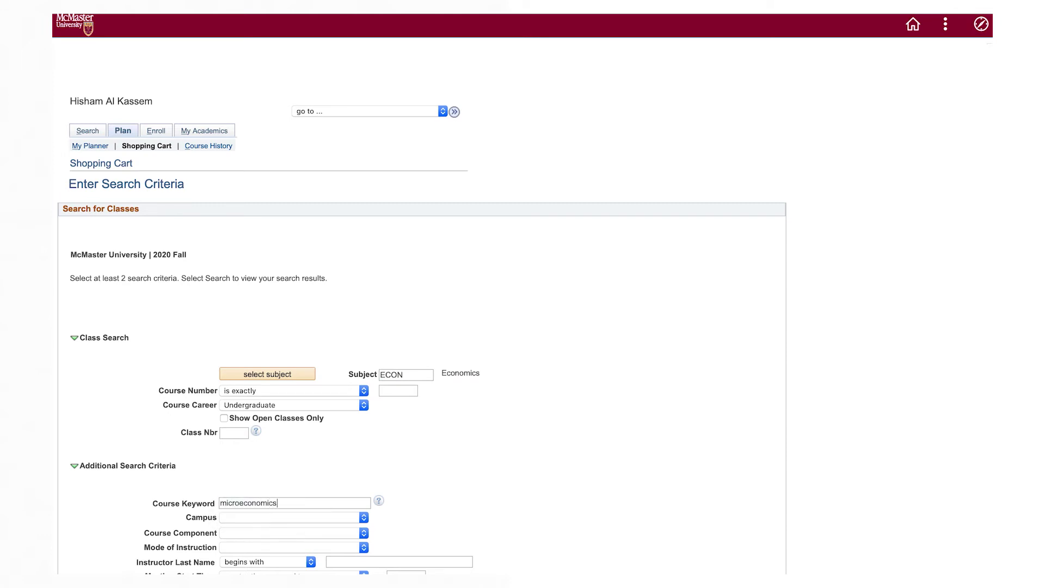
scroll(418, 506, "down", 3)
left_click(464, 530)
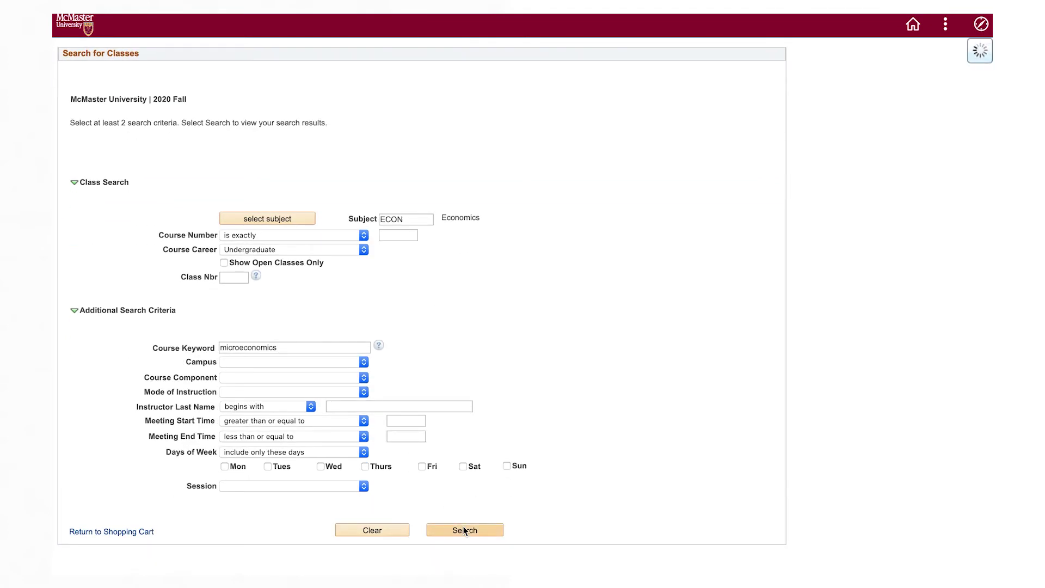
Select section C02 of ECON 1B03 Introductory Microeconomics and add it to the shopping cart with its default enrollment preferences.
scroll(463, 524, "down", 1)
scroll(462, 525, "down", 4)
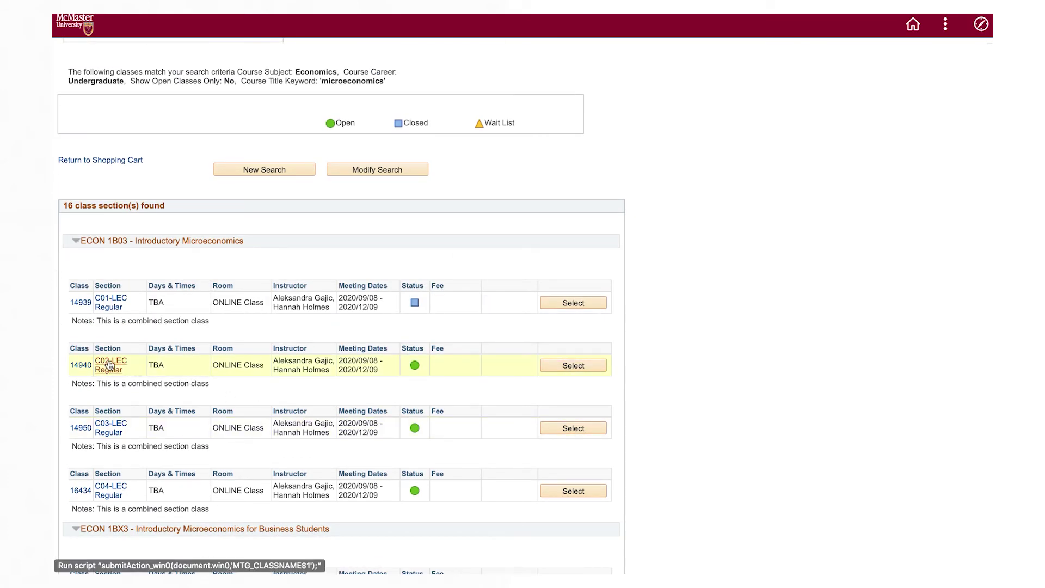
left_click(596, 366)
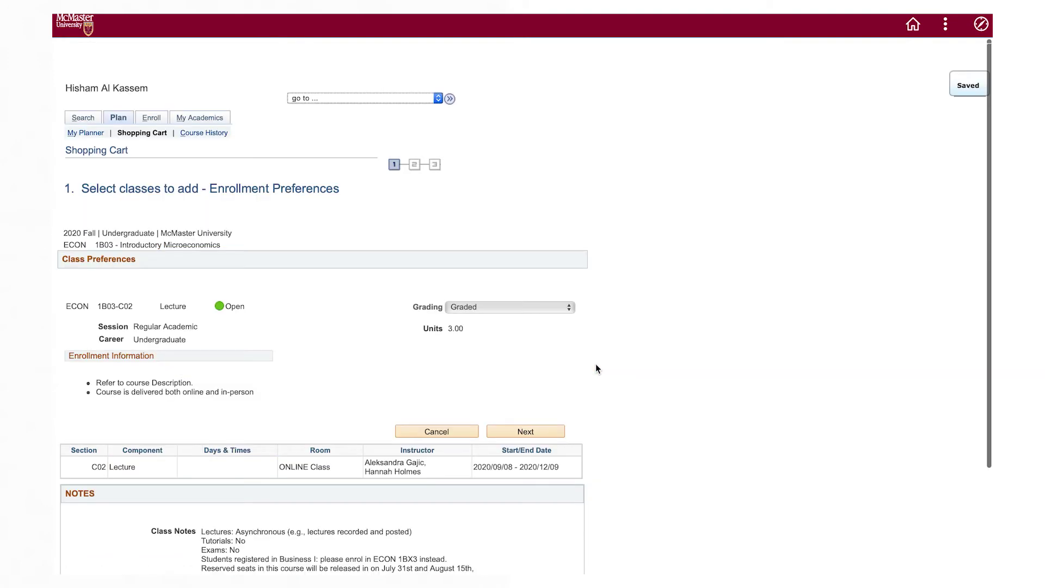
scroll(596, 368, "down", 3)
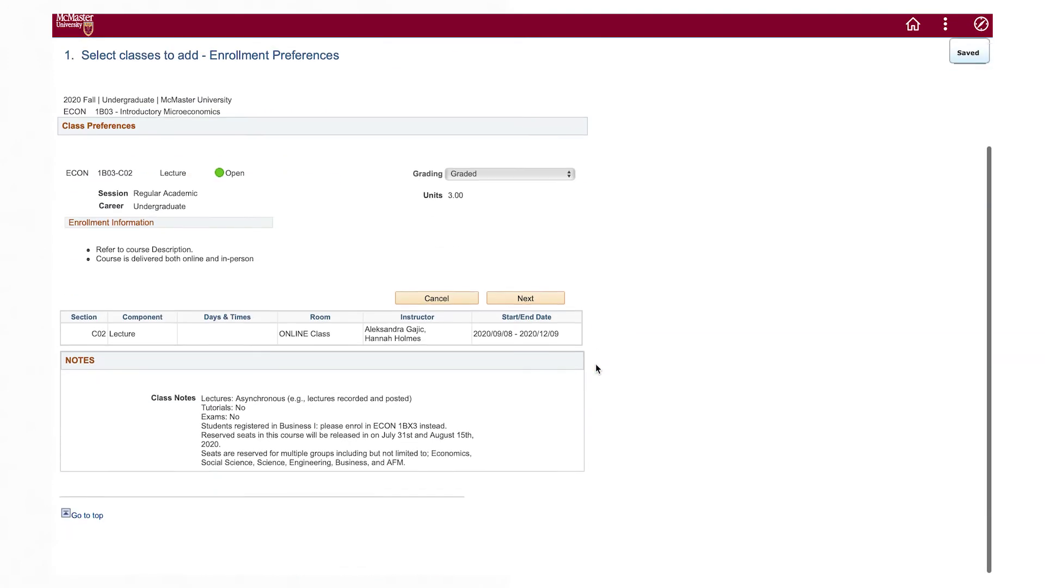
left_click(513, 301)
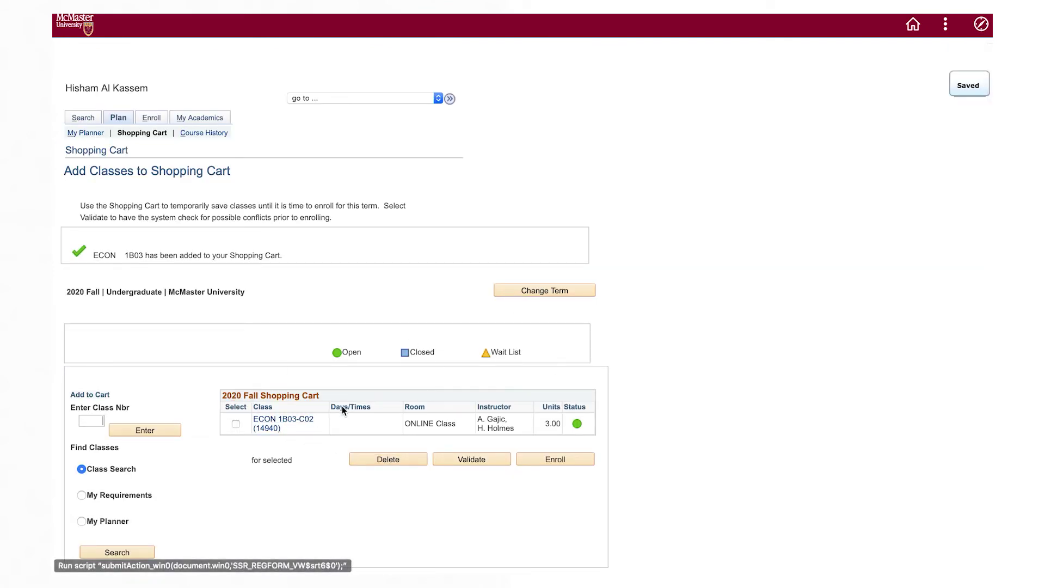
Try to enroll in ECON 1B03-C02 from the 2020 Fall shopping cart and finish the enrollment request.
scroll(281, 410, "down", 1)
left_click(236, 395)
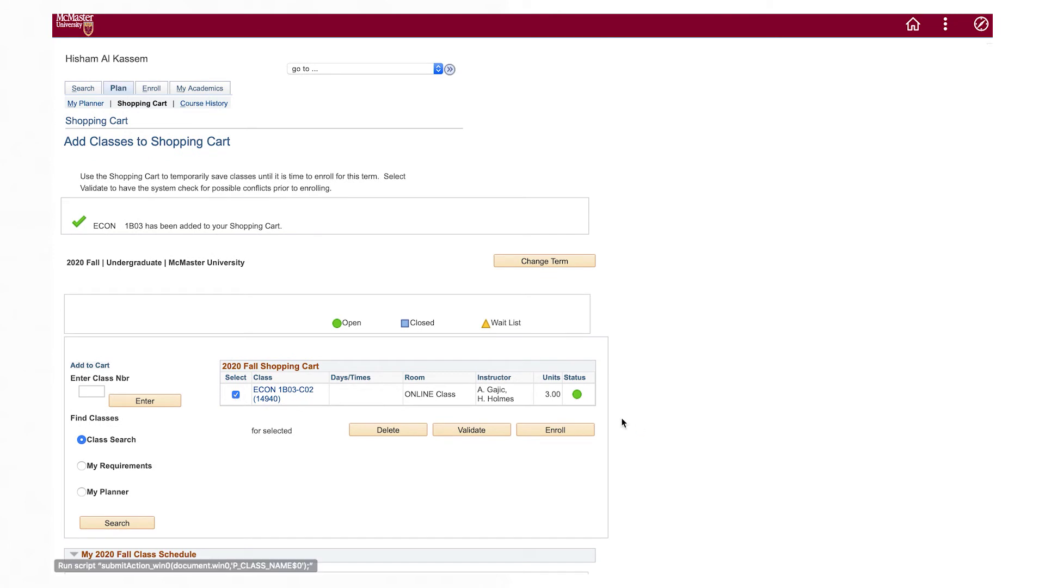
left_click(549, 430)
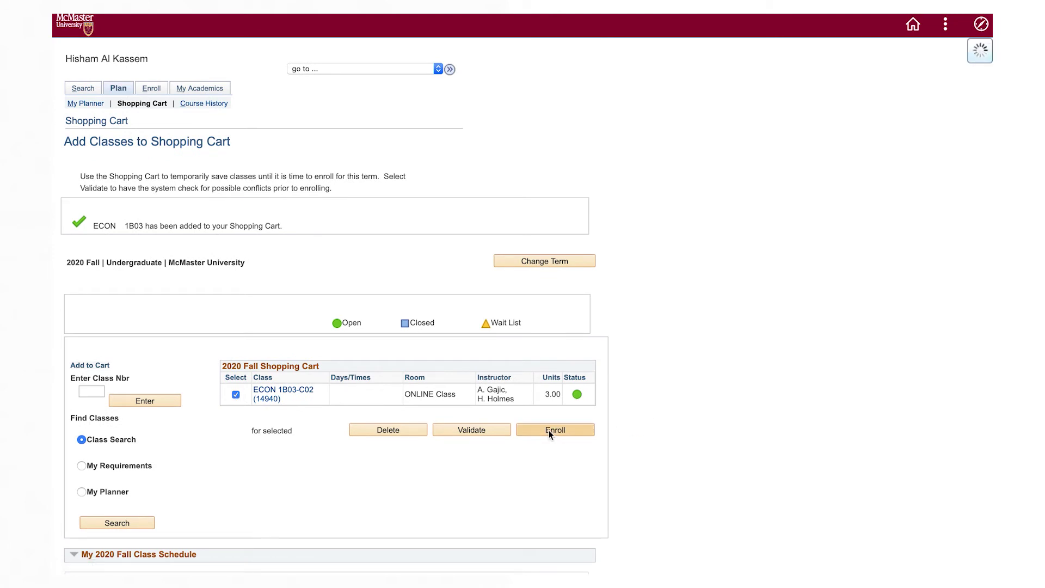
left_click(511, 376)
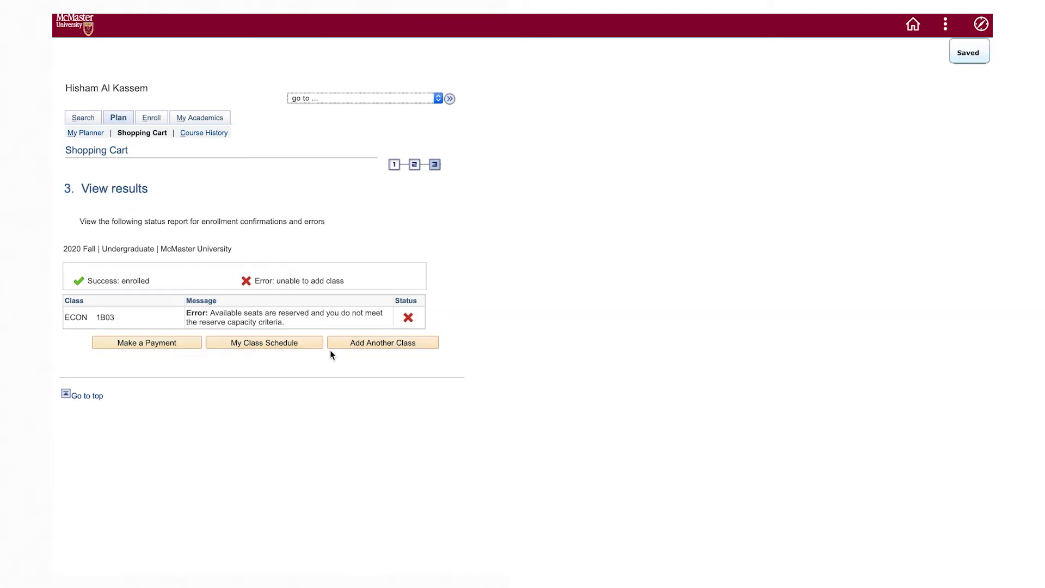
Go back to the shopping cart and delete ECON 1B03-C02 from it.
left_click(379, 343)
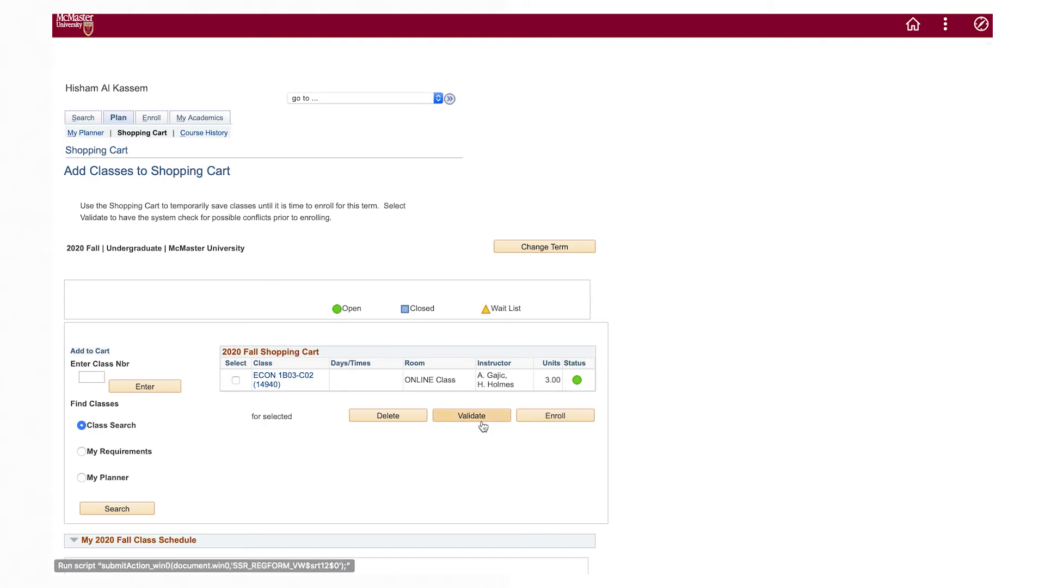
left_click(235, 379)
left_click(397, 414)
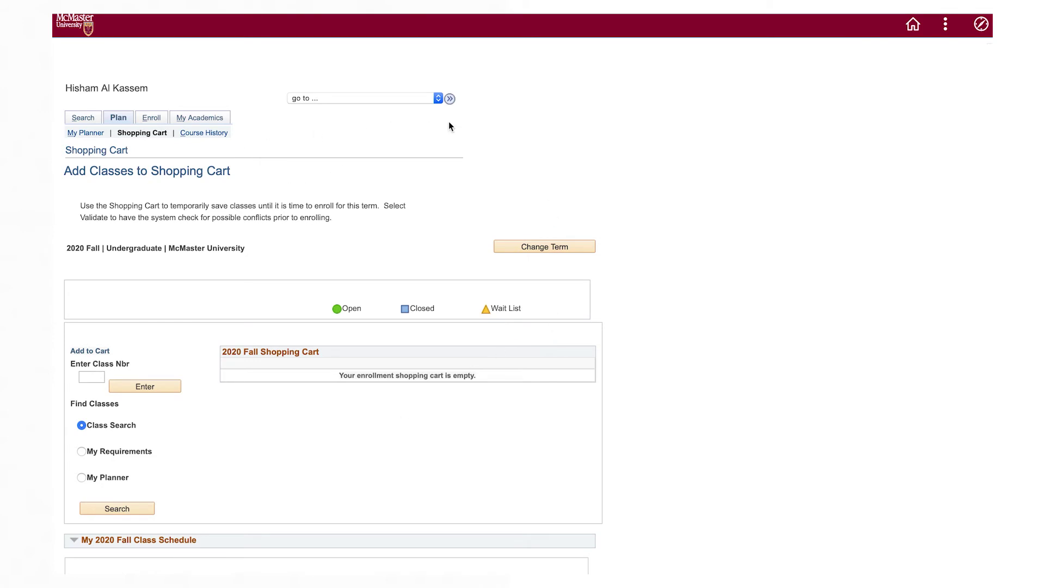
Return to the Student Center and open Account Inquiry from the Finances section.
left_click(424, 100)
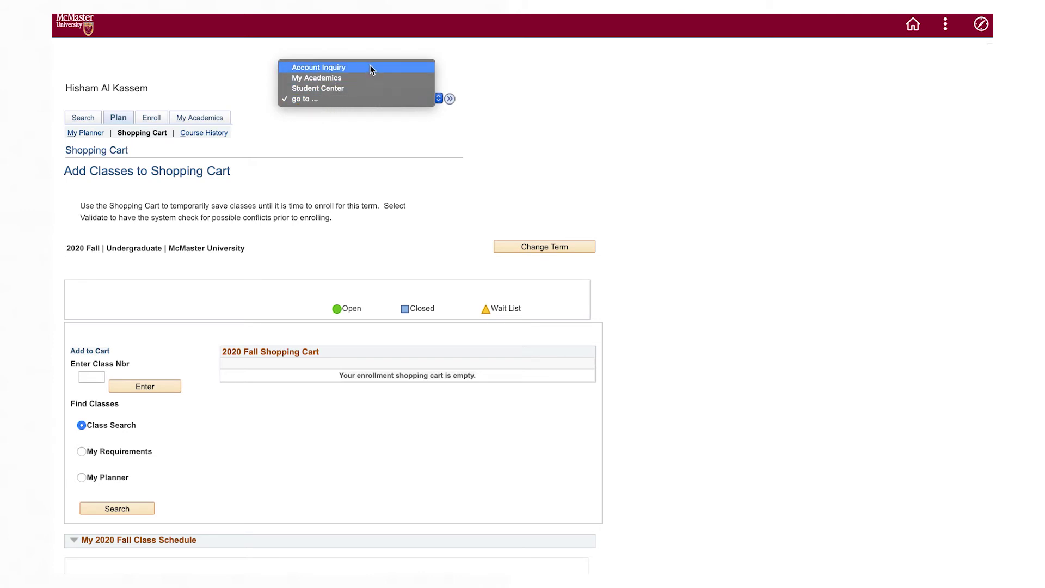
left_click(369, 94)
left_click(450, 99)
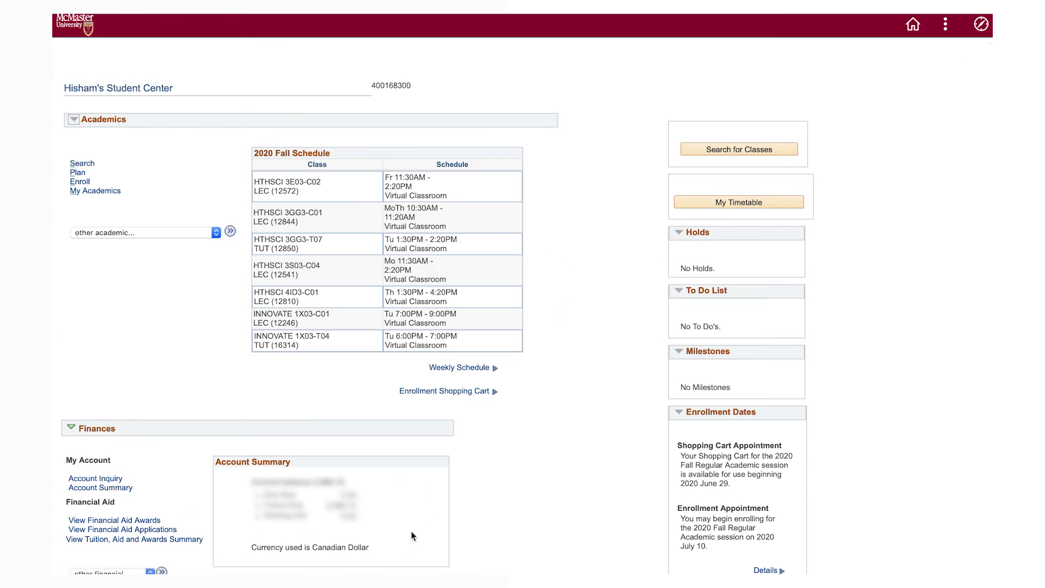
scroll(410, 534, "down", 1)
scroll(409, 531, "down", 1)
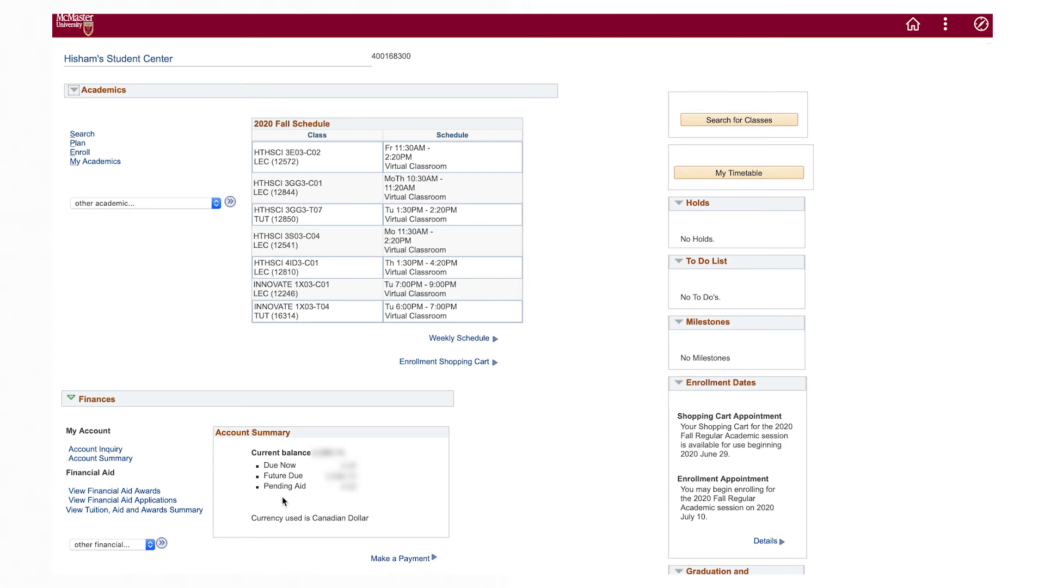
left_click(115, 451)
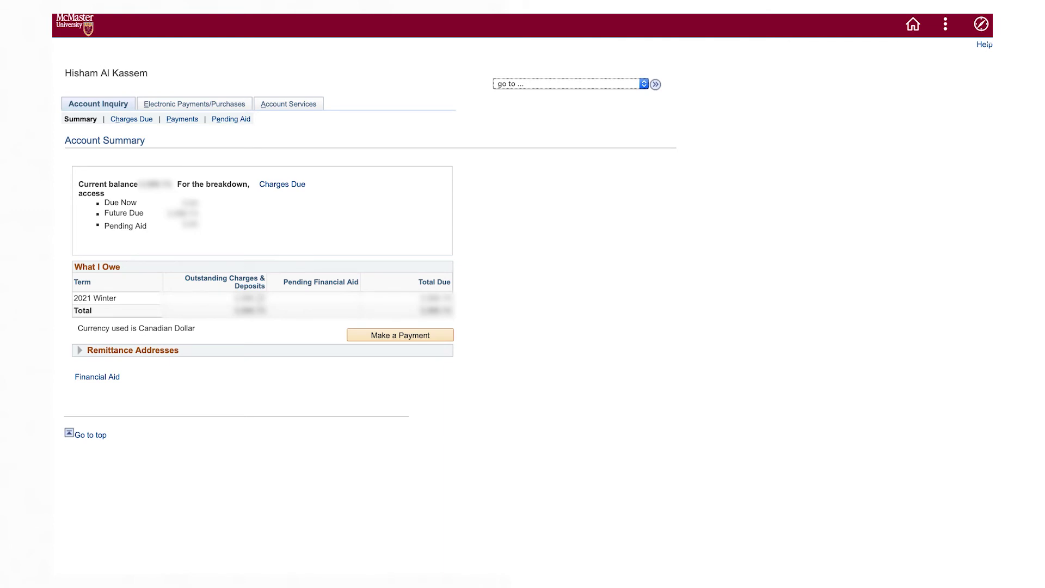
Open the Charges Due breakdown of the current balance and start an online payment from it.
left_click(184, 202)
left_click(288, 186)
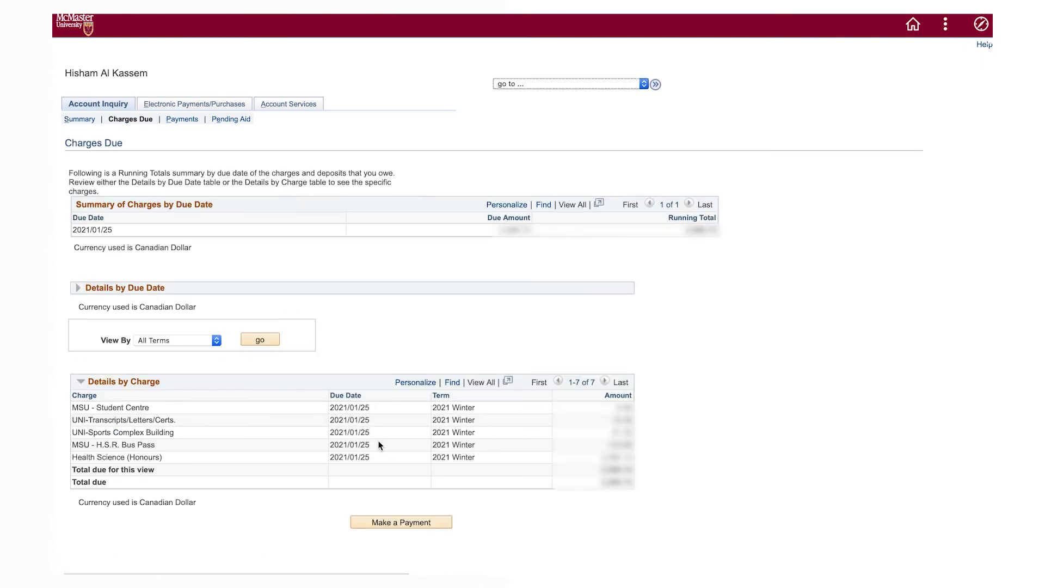
left_click(209, 459)
left_click(409, 522)
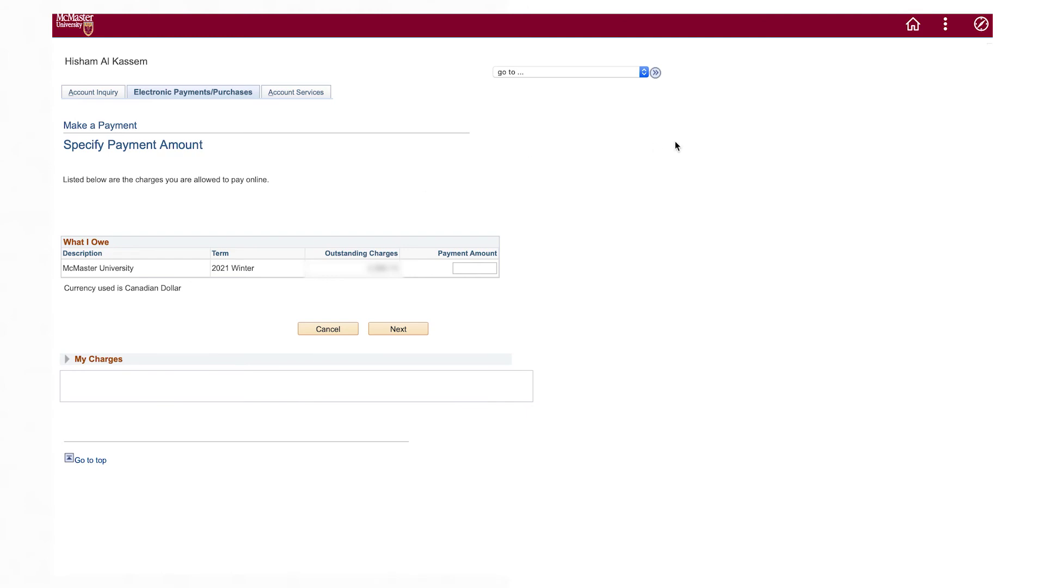
Return from the payment page to the Account Inquiry summary, and open Enrol Direct Deposit (Student) from Mosaic Home.
left_click(181, 94)
left_click(113, 93)
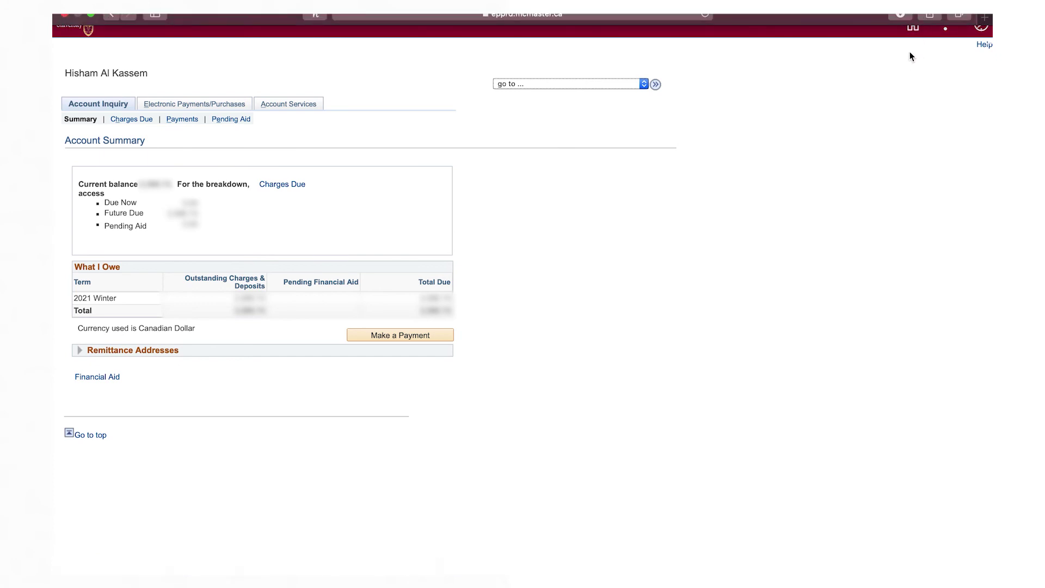
left_click(922, 26)
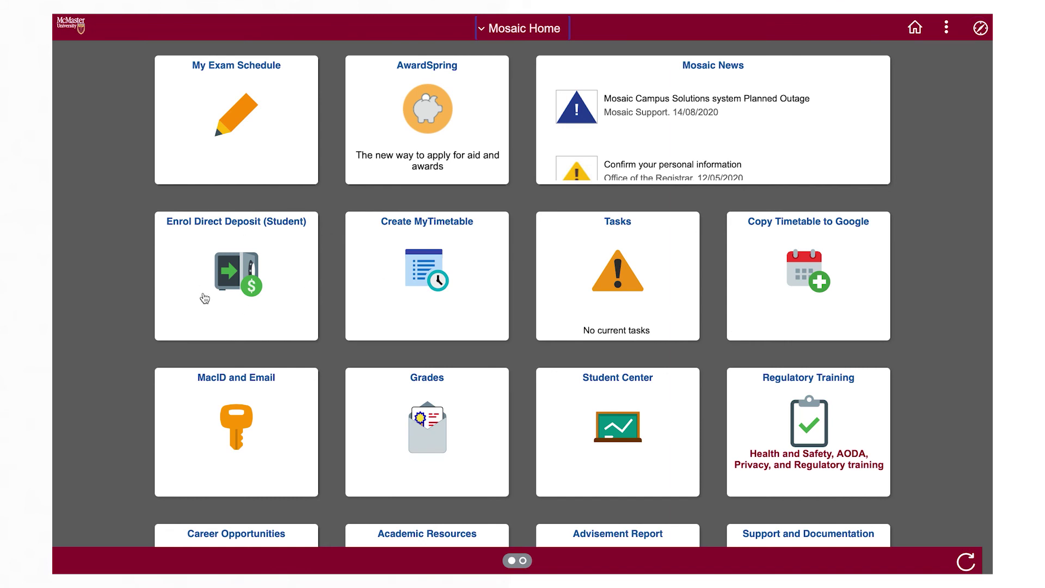
left_click(244, 260)
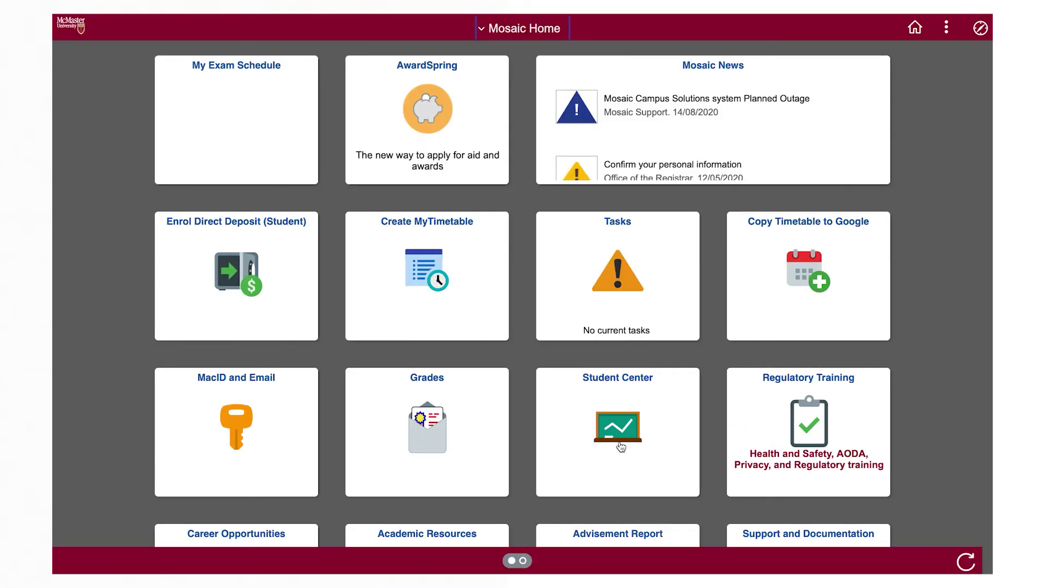
Open the Student Center and look through the other academic options, such as transcript requests, without choosing one.
left_click(621, 446)
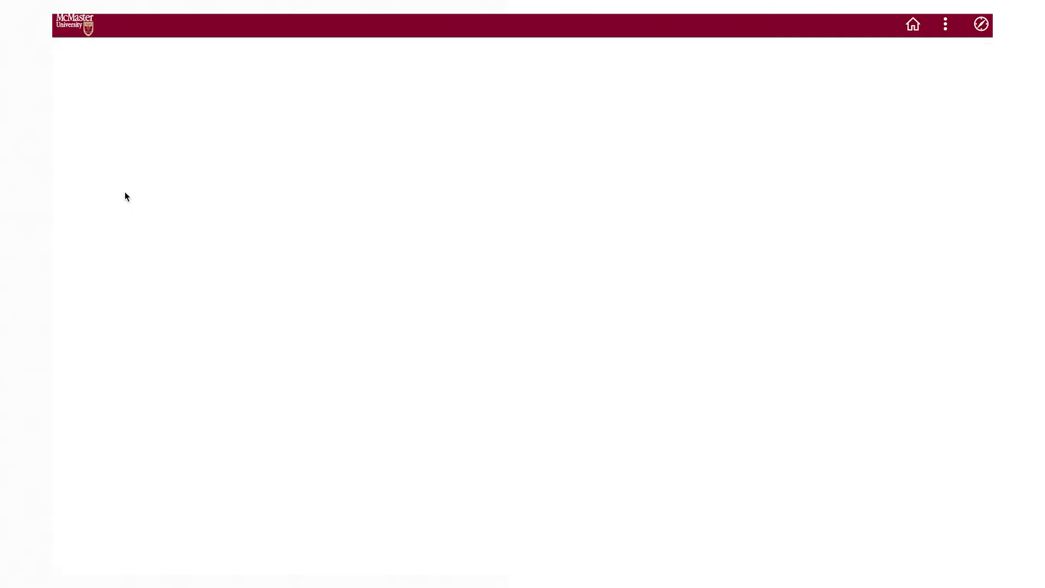
left_click(164, 235)
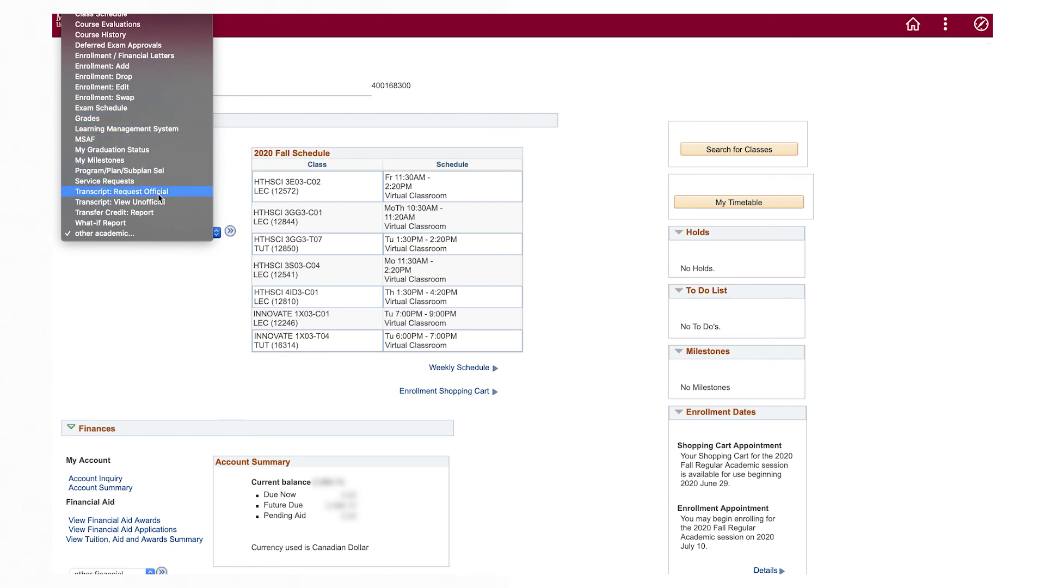
left_click(176, 334)
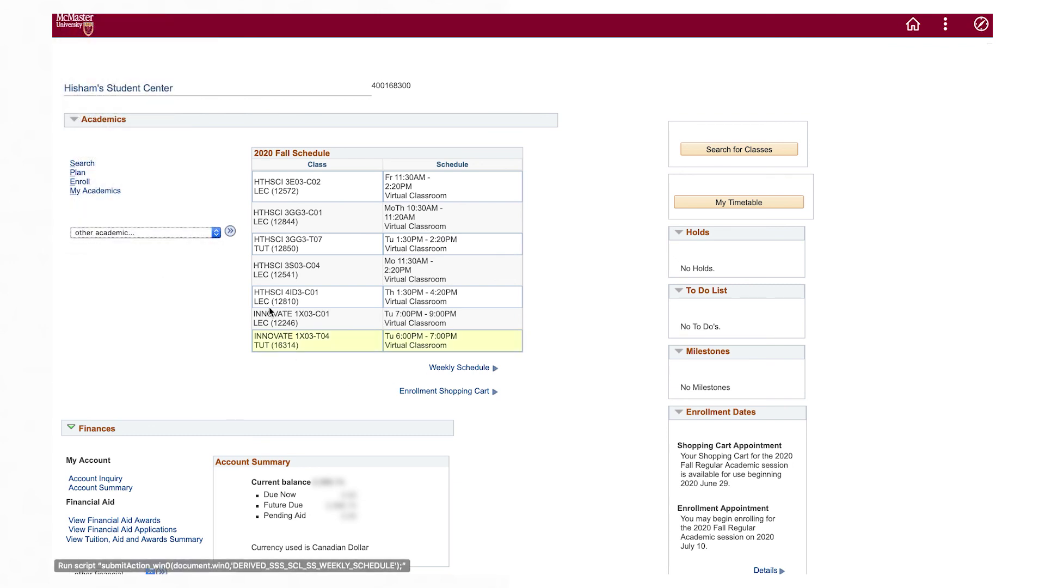